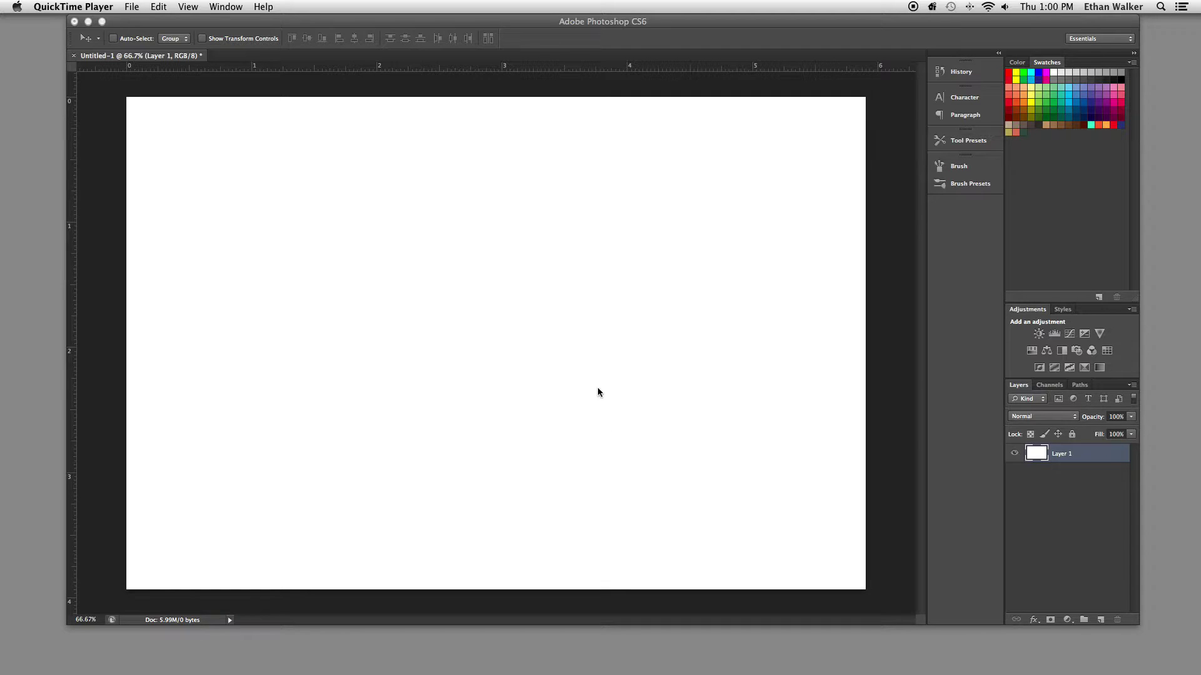
# Step: Add a new empty layer and select the Brush tool with black as the foreground colour
pyautogui.click(706, 417)
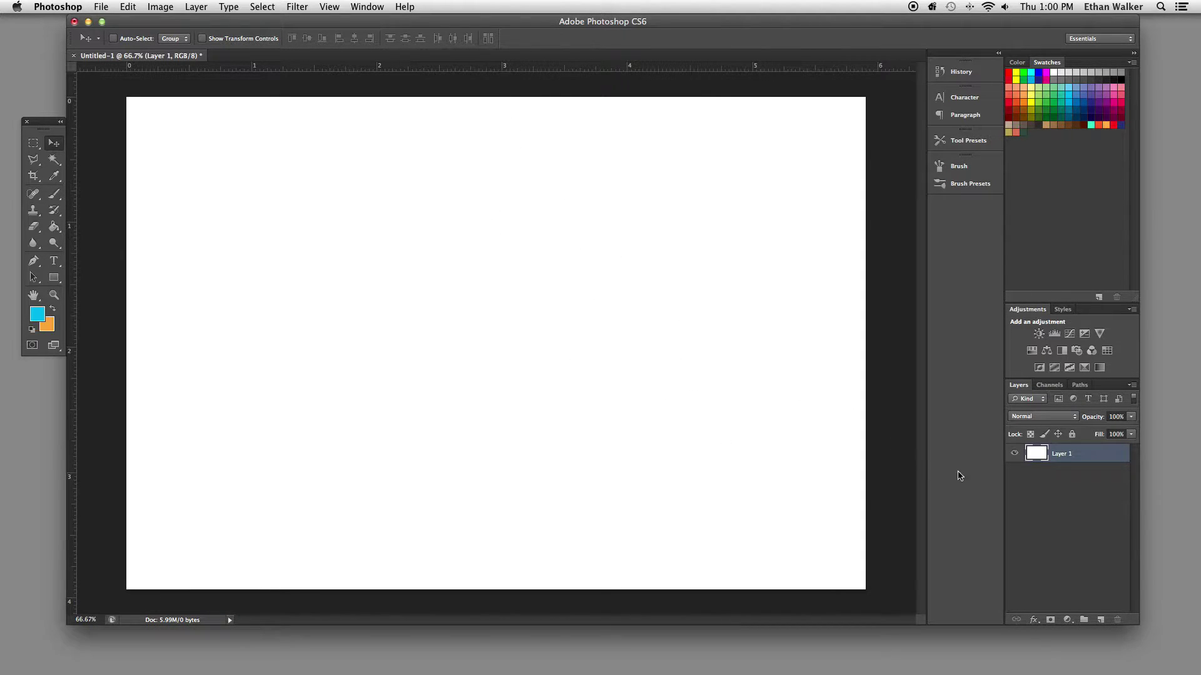
pyautogui.click(1102, 621)
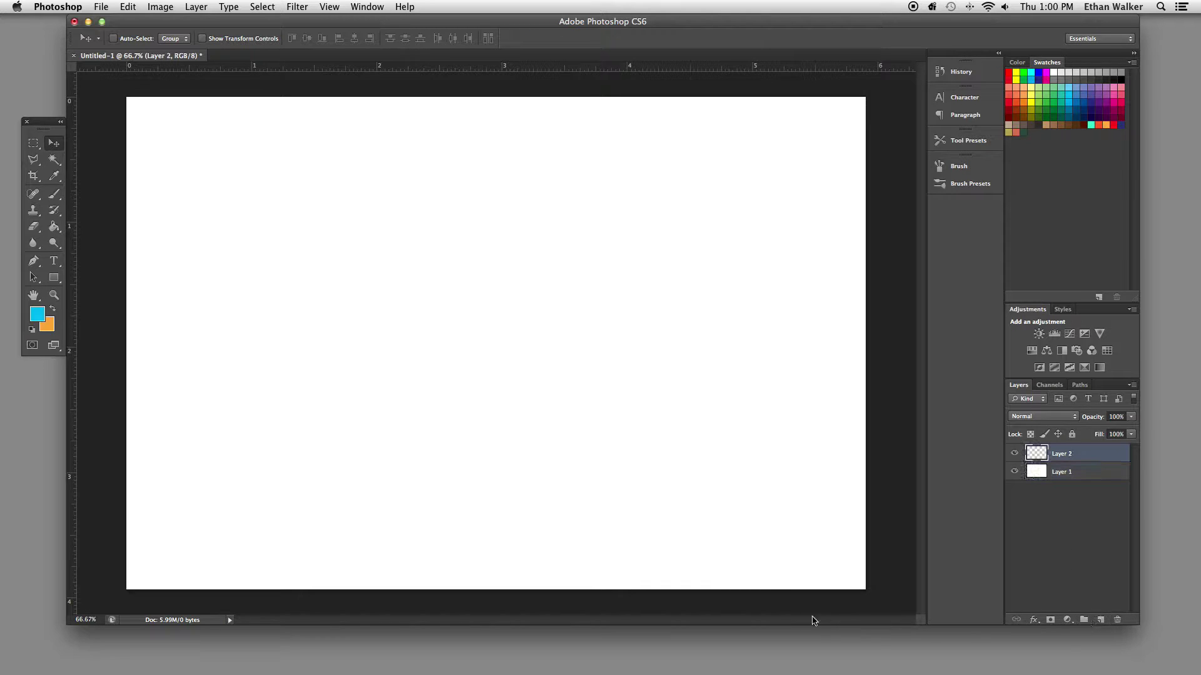
pyautogui.click(54, 194)
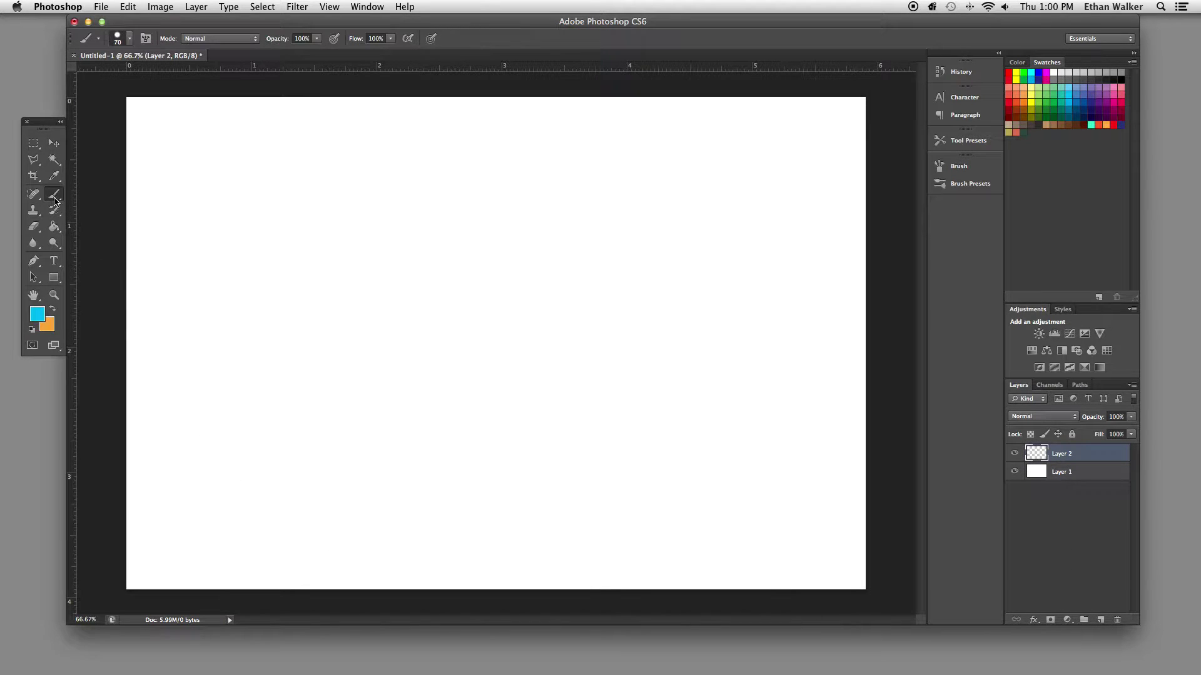
pyautogui.click(1120, 80)
# Step: Shrink the brush and paint a small black C-shaped curve on the canvas
pyautogui.press('super+minus')
pyautogui.press('super+plus')
pyautogui.press('[')
pyautogui.press('[')
pyautogui.press('[')
pyautogui.press('[')
pyautogui.press('[')
pyautogui.moveTo(424, 397); pyautogui.dragTo(416, 382)
# Step: Select the black curve and define it as the brush preset 'Sampled Brush 1'
pyautogui.click(35, 146)
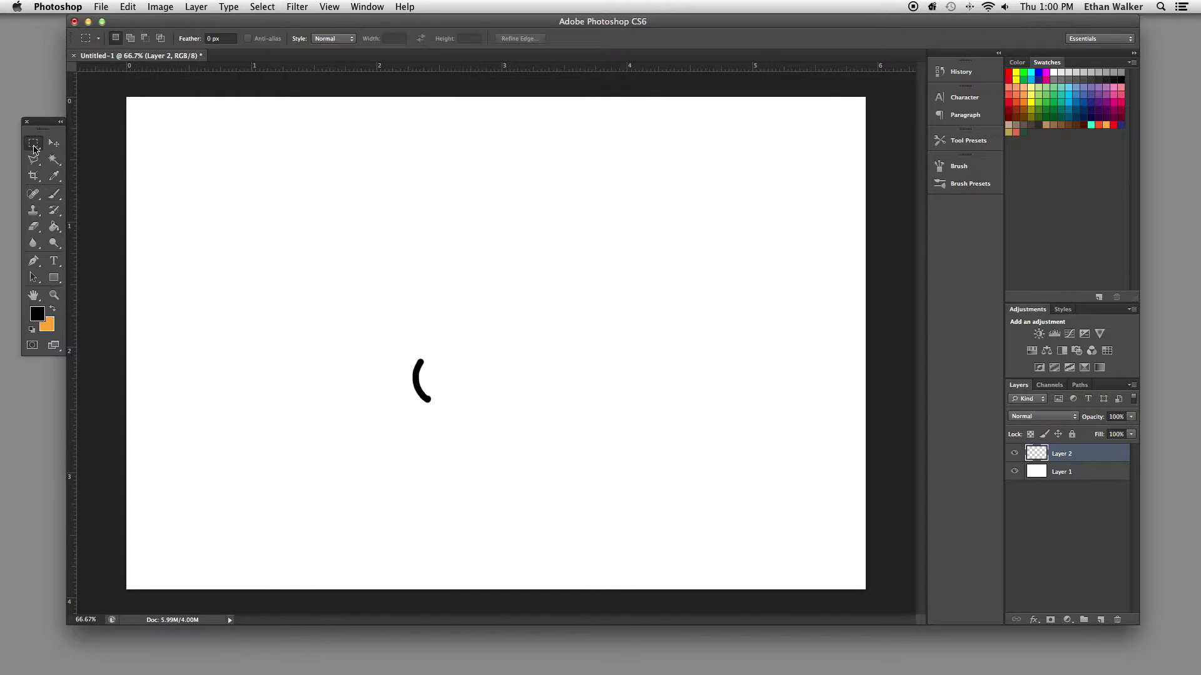
pyautogui.moveTo(405, 351)
pyautogui.mouseDown()
pyautogui.moveTo(463, 410)
pyautogui.moveTo(435, 410)
pyautogui.mouseUp()
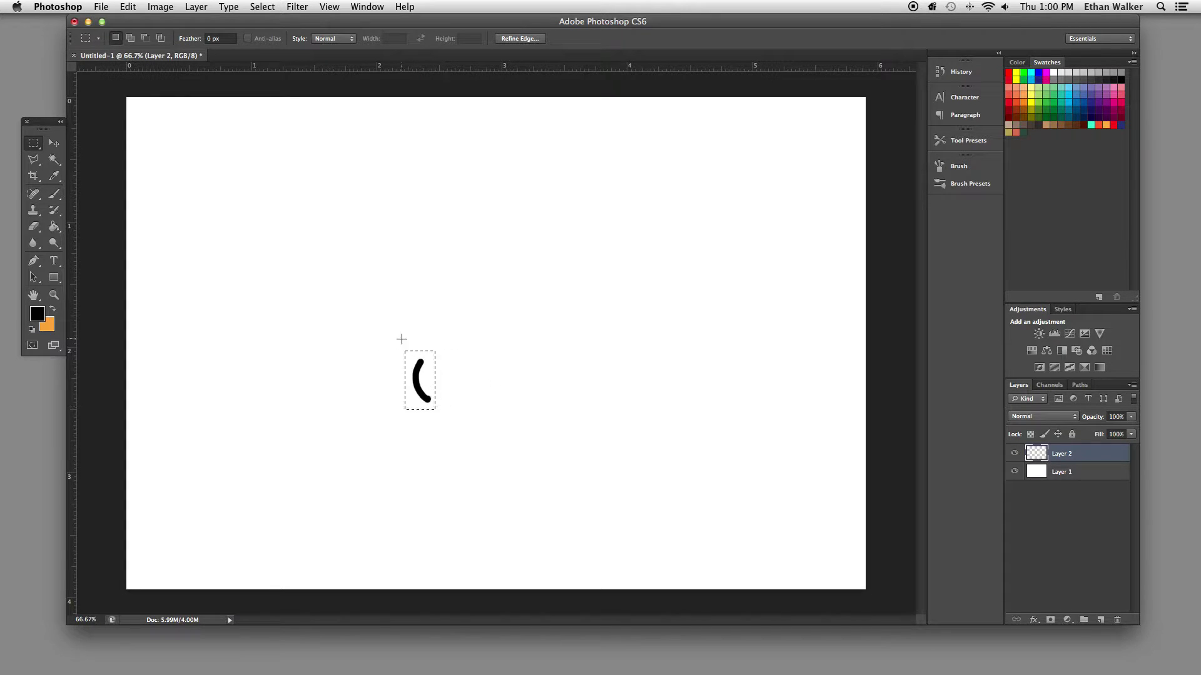
pyautogui.click(128, 7)
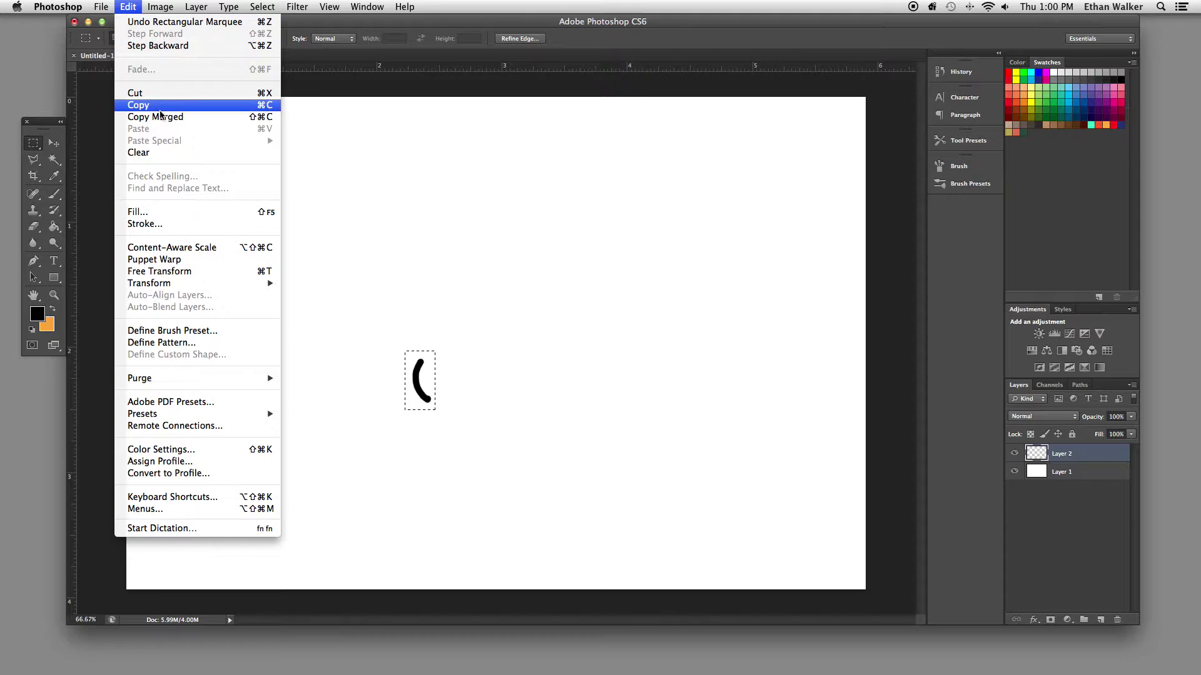
pyautogui.click(229, 332)
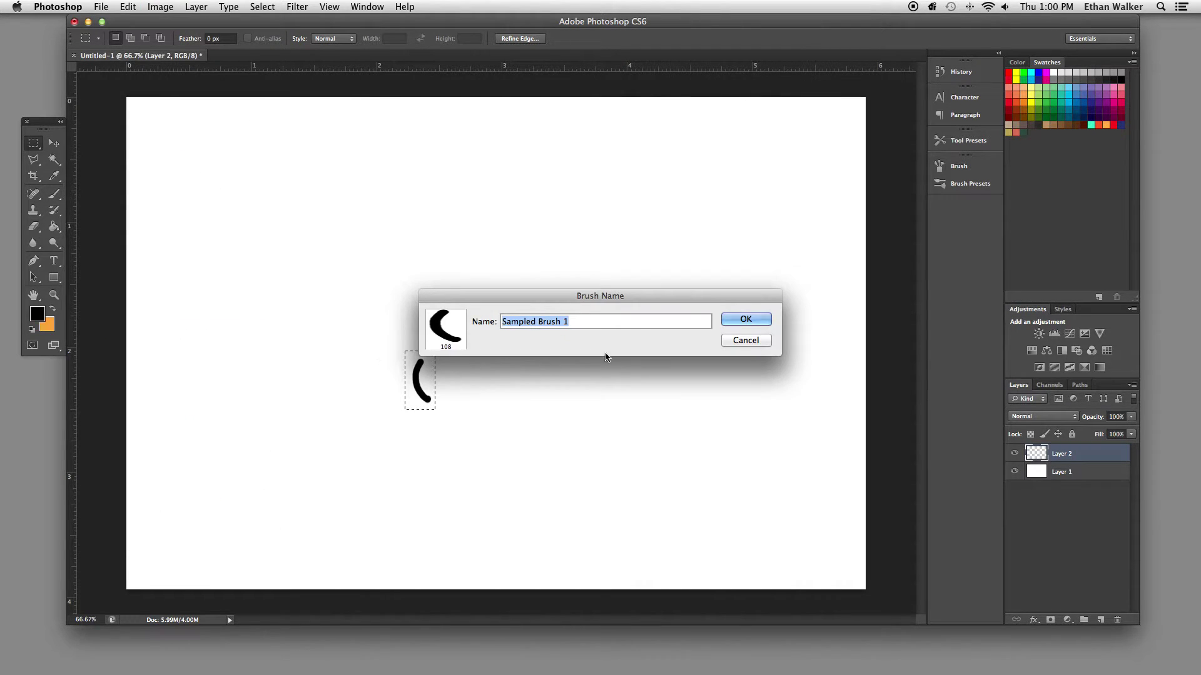
pyautogui.click(738, 320)
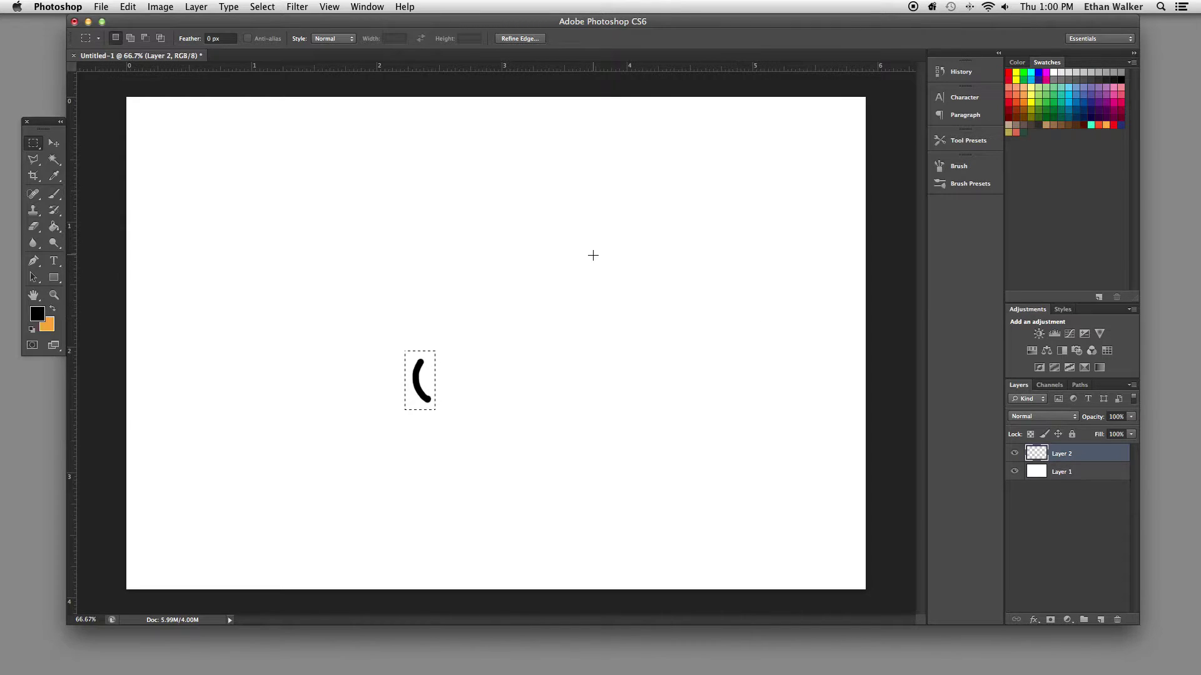
# Step: Deselect and delete Layer 2 so the canvas is blank again
pyautogui.press('super+d')
pyautogui.press('super+e')
pyautogui.press('BackSpace')
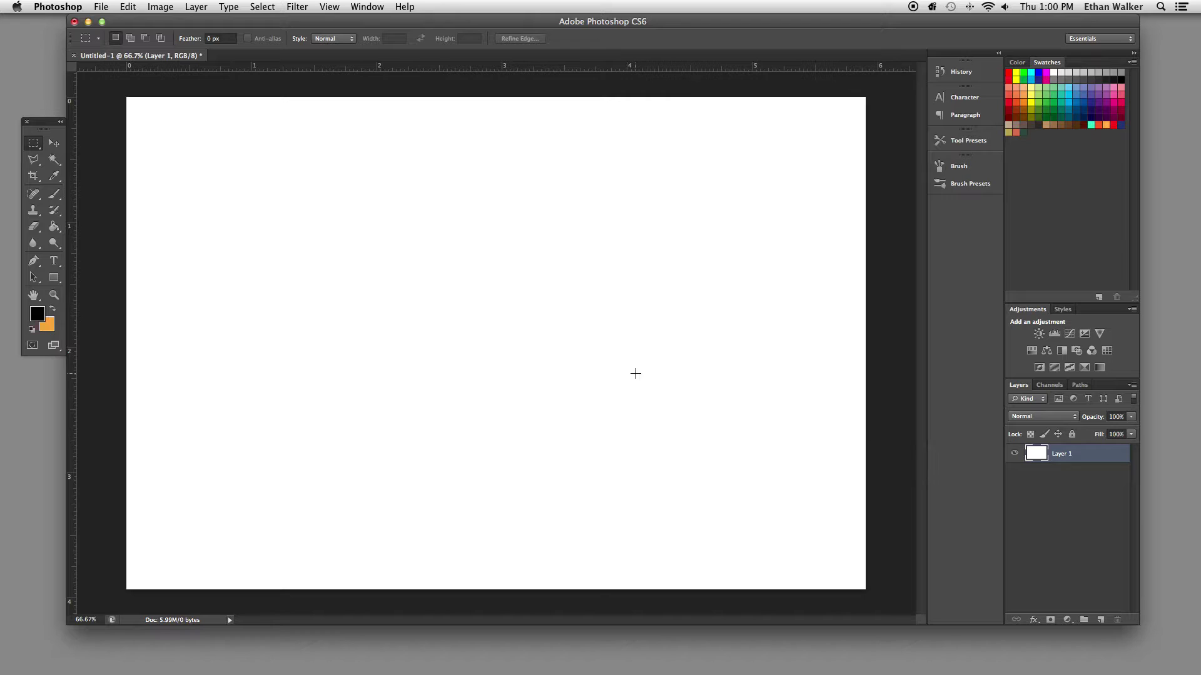
# Step: Draw a pen path from the left that bends up, dips mid-canvas, and curves upward on the right
pyautogui.click(34, 262)
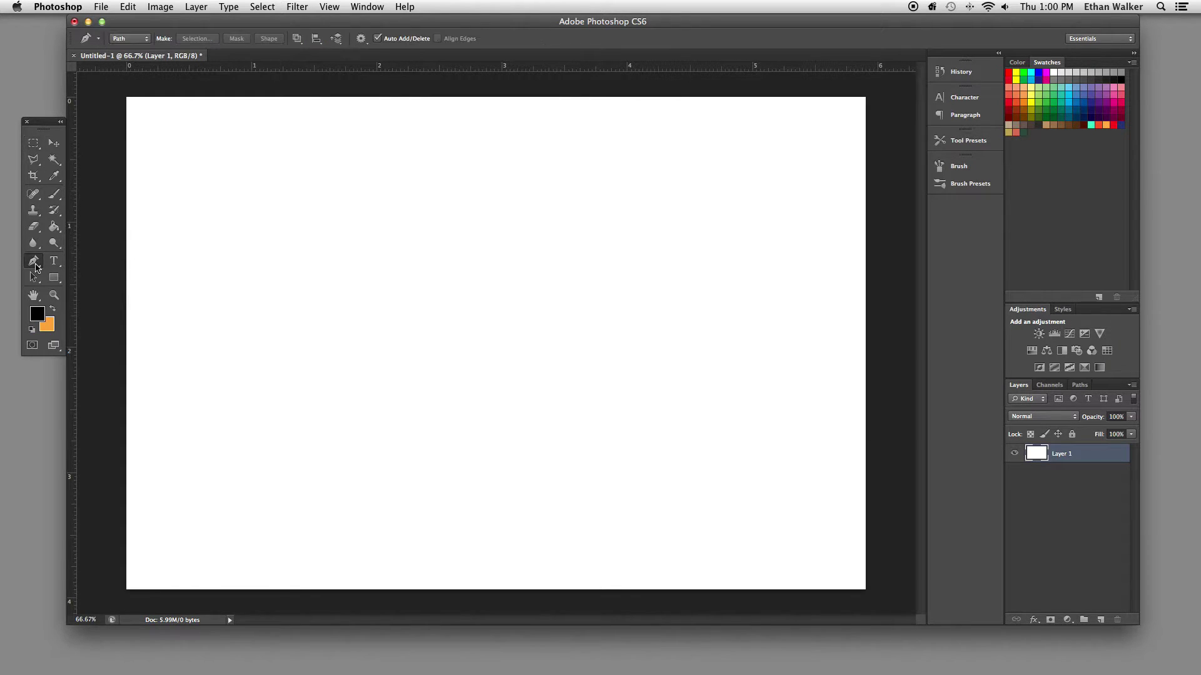
pyautogui.click(236, 379)
pyautogui.moveTo(347, 328); pyautogui.dragTo(403, 327)
pyautogui.moveTo(469, 403); pyautogui.dragTo(494, 403)
pyautogui.moveTo(613, 324); pyautogui.dragTo(636, 321)
pyautogui.press('super+z')
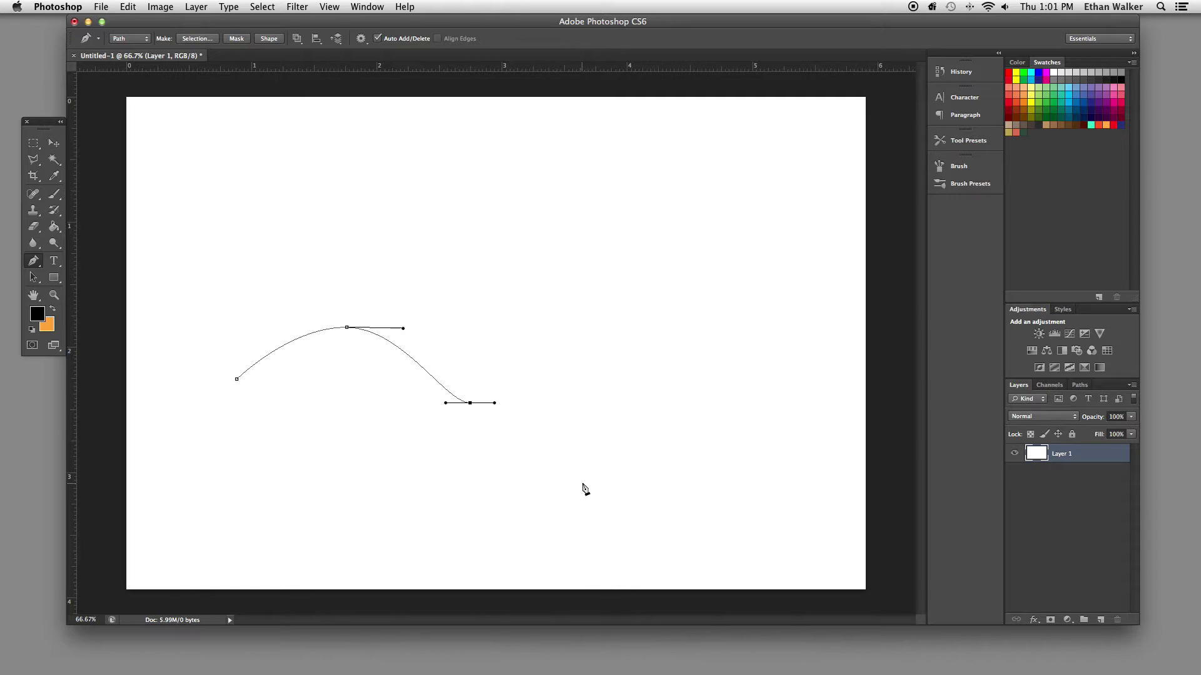
pyautogui.moveTo(543, 274); pyautogui.dragTo(503, 137)
pyautogui.click(54, 195)
# Step: Set the brush colour to light tan and enlarge the brush to 45 px
pyautogui.click(130, 39)
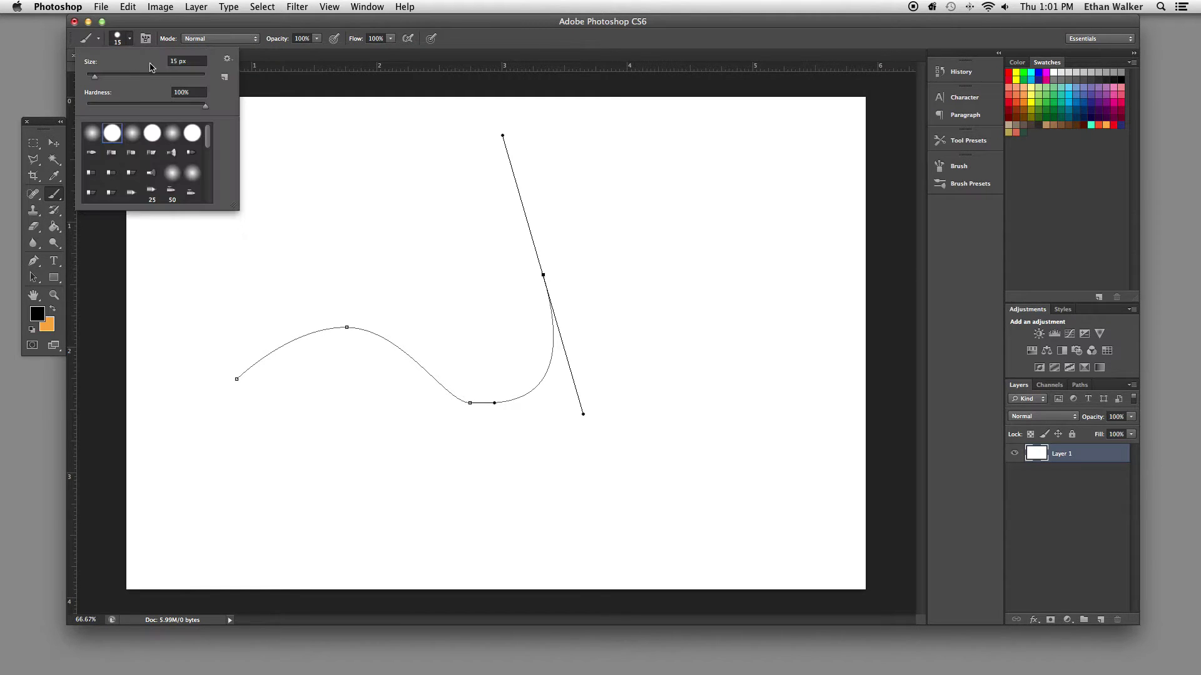
pyautogui.click(483, 41)
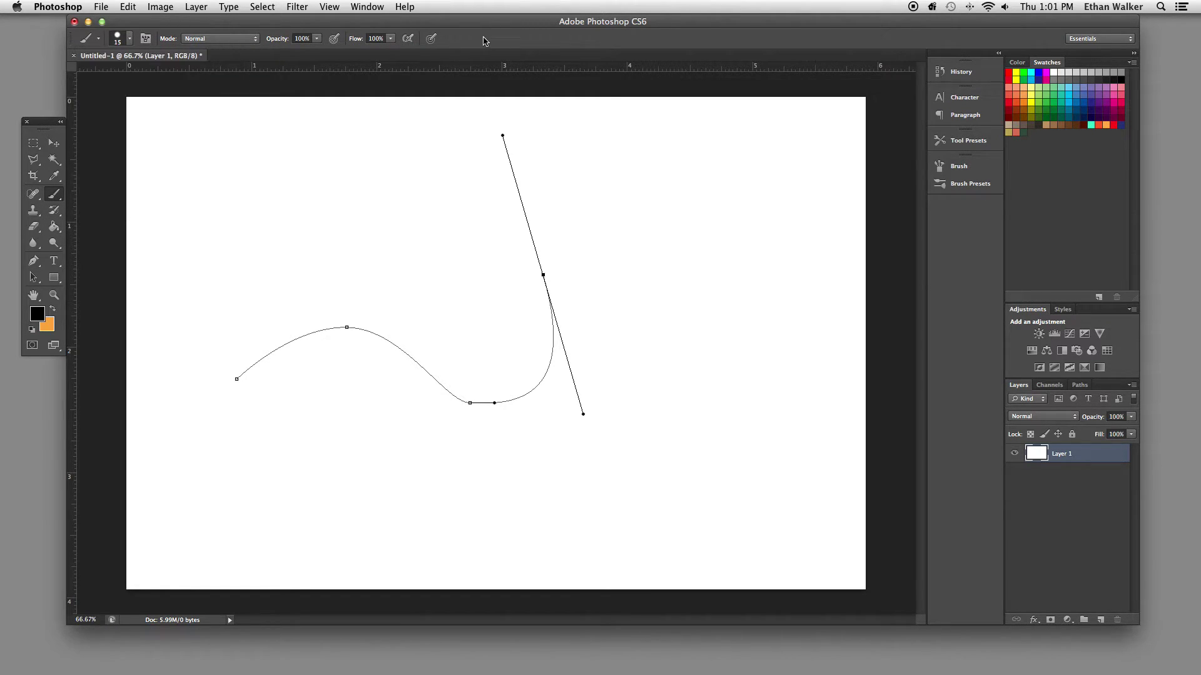
pyautogui.click(1010, 124)
pyautogui.press(']')
pyautogui.press(']')
# Step: Stroke the wavy work path with the tan brush from the Paths panel
pyautogui.click(1080, 386)
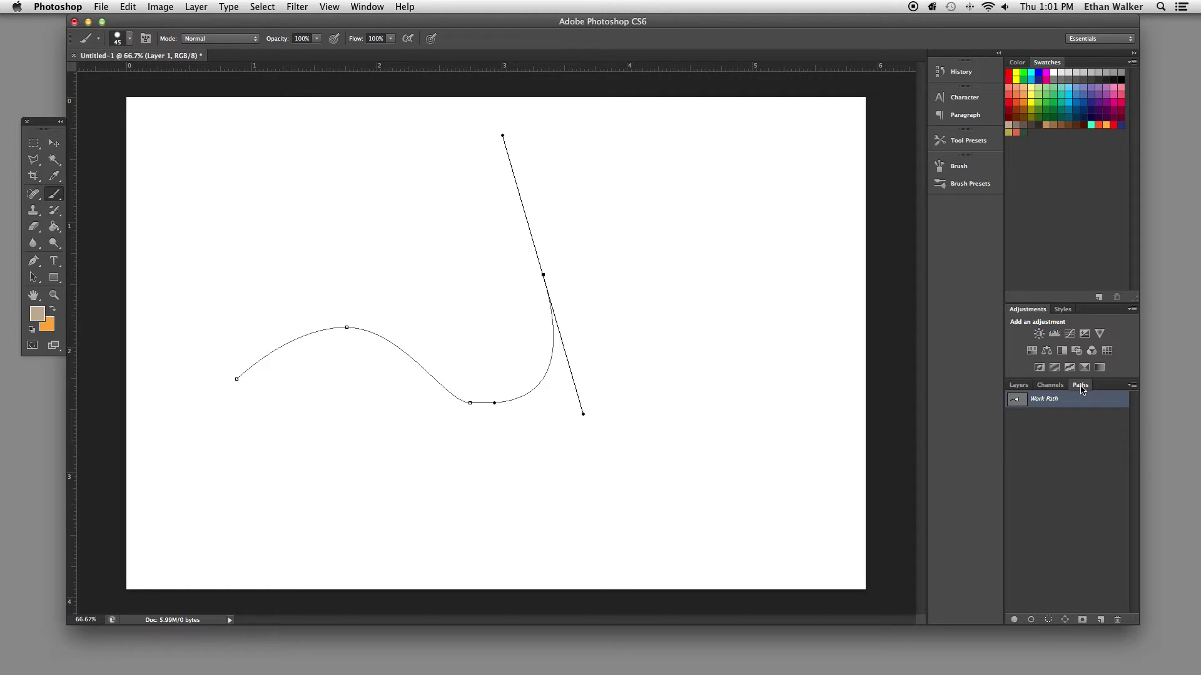
pyautogui.click(1031, 621)
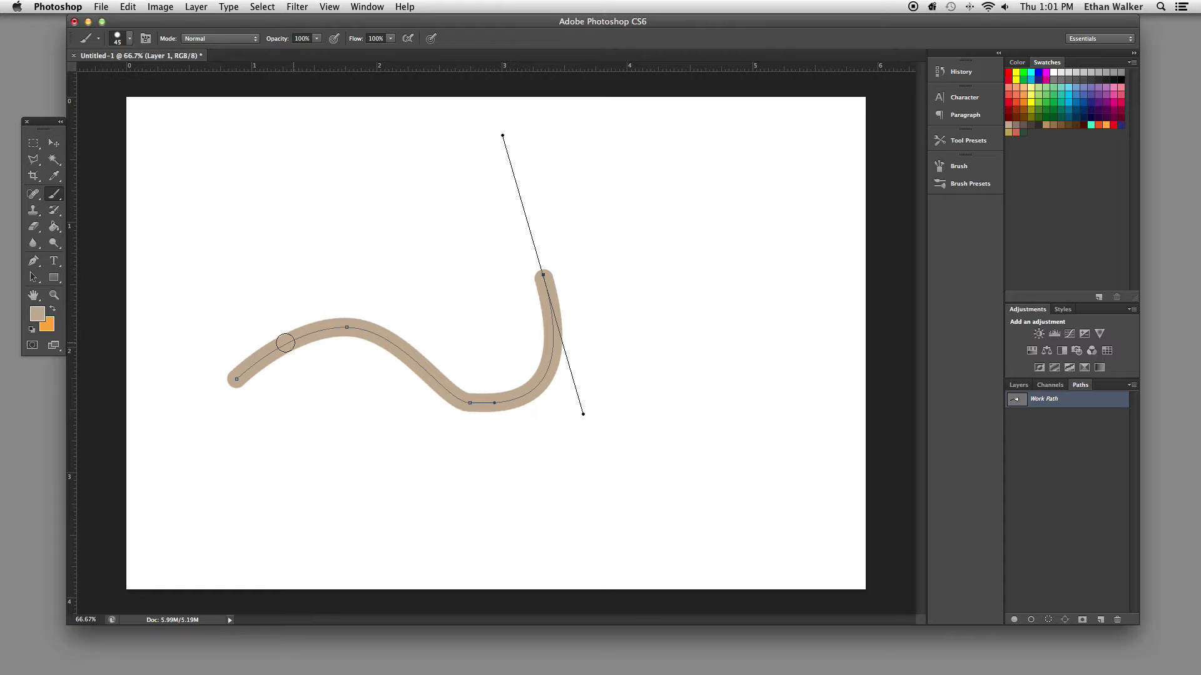
pyautogui.click(130, 39)
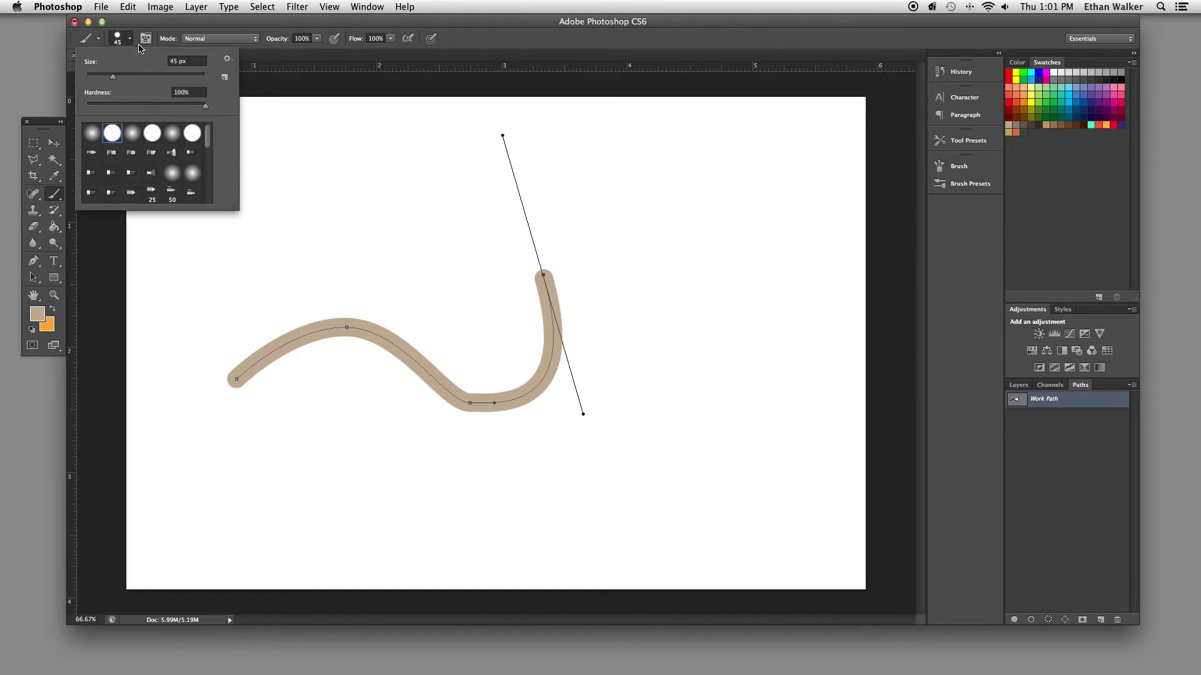
# Step: Give the brush the 108 C-shaped tip, 120% spacing, and Shape Dynamics angle set to Direction
pyautogui.click(130, 38)
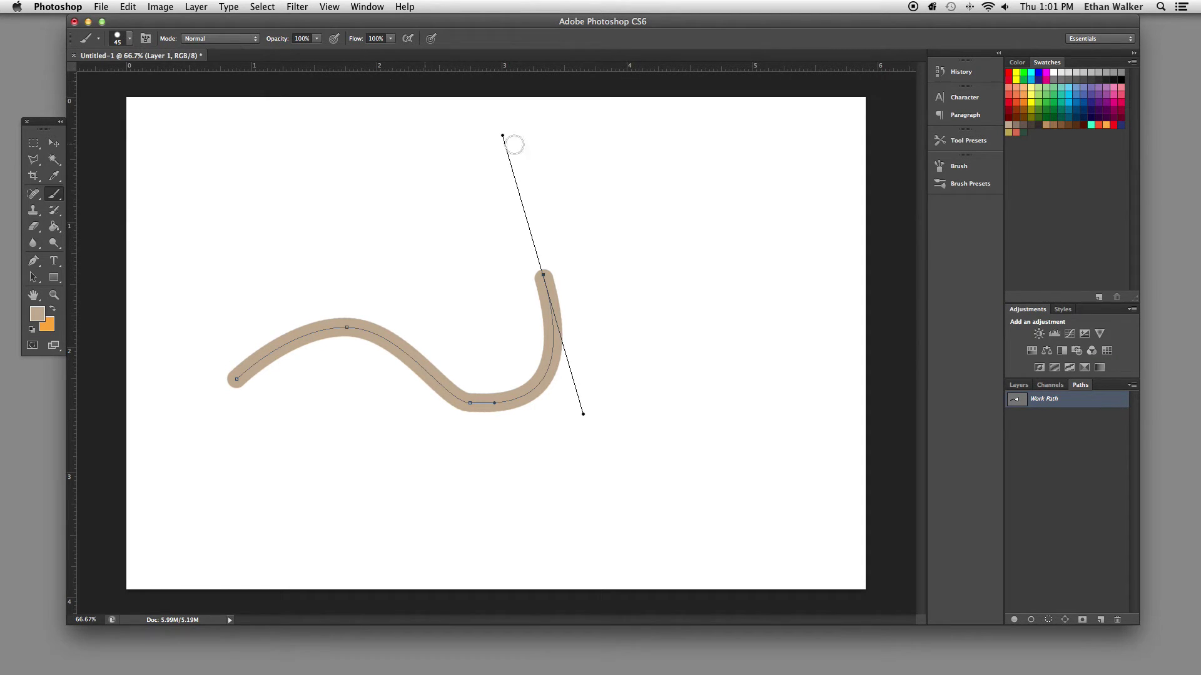
pyautogui.click(959, 167)
pyautogui.moveTo(801, 161); pyautogui.dragTo(771, 111)
pyautogui.click(725, 141)
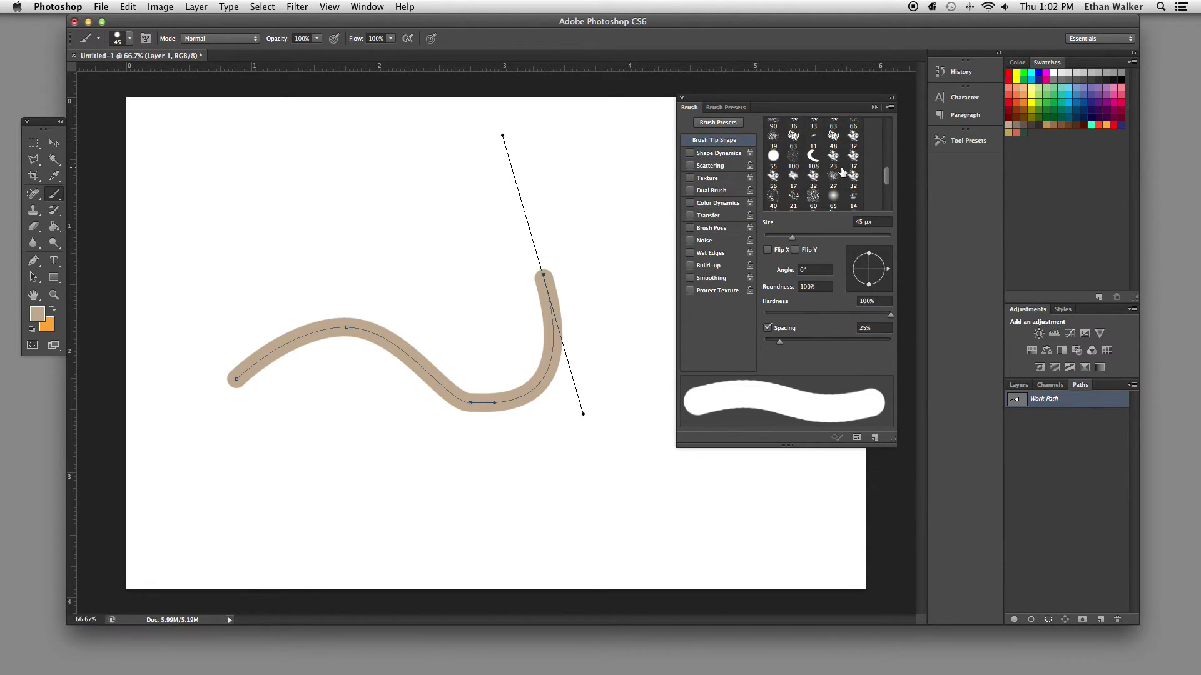
pyautogui.scroll(-5, 828, 172)
pyautogui.scroll(-5, 827, 172)
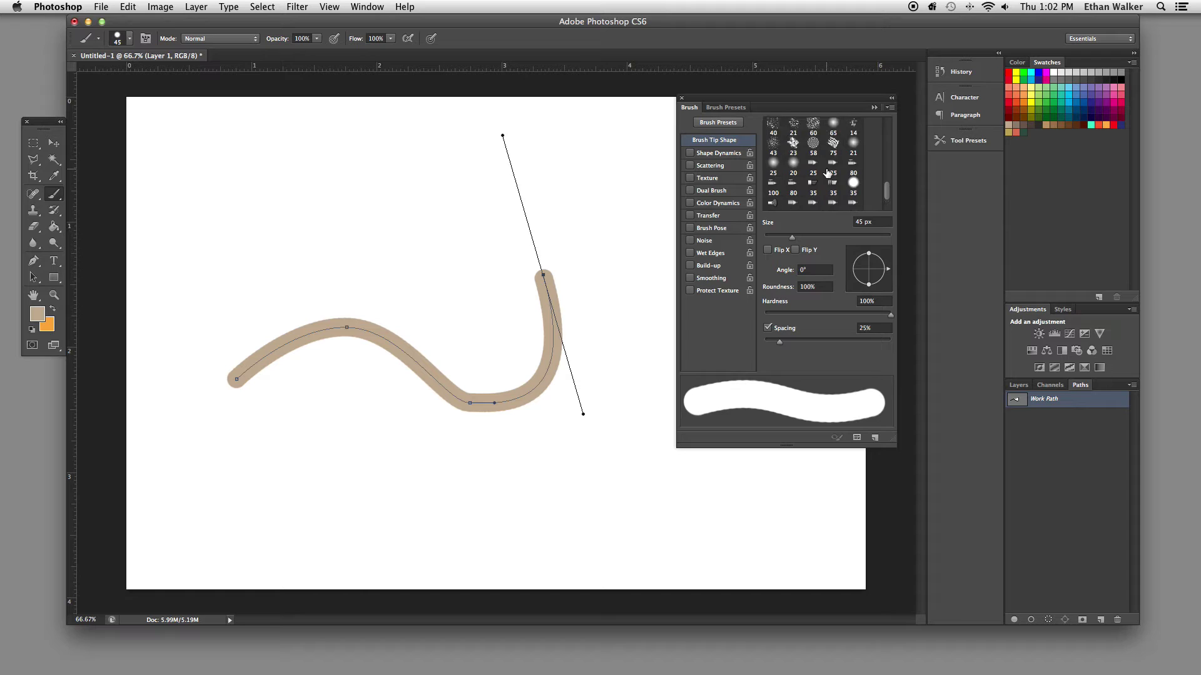
pyautogui.click(812, 146)
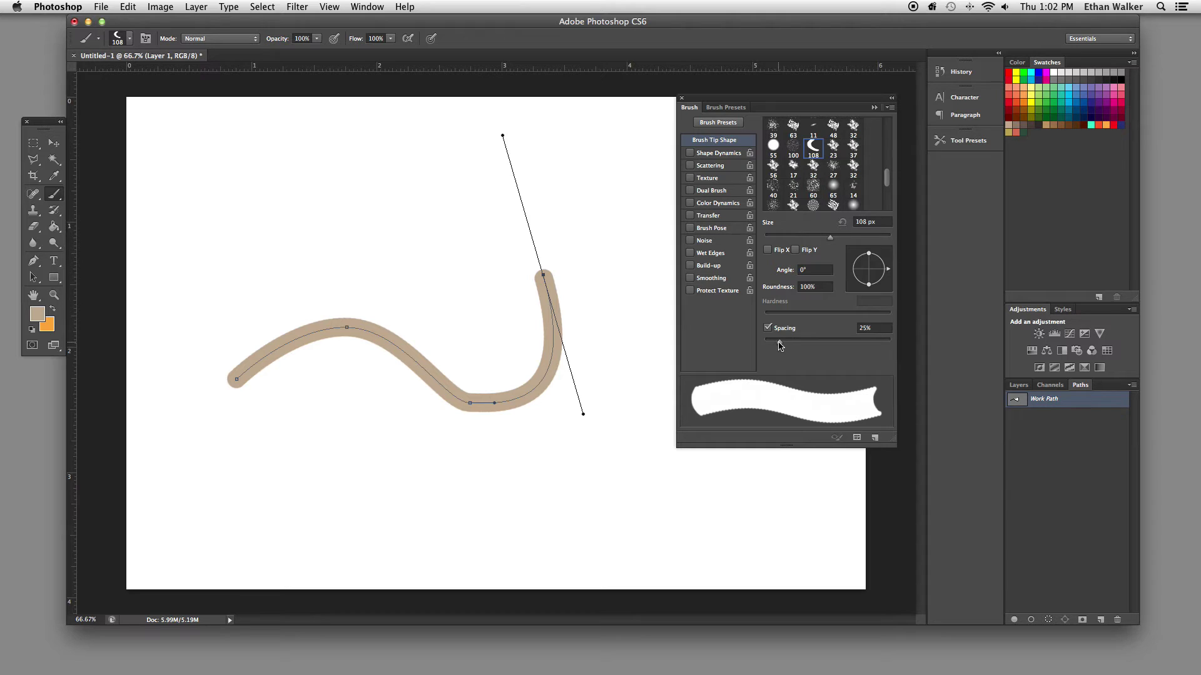
pyautogui.moveTo(779, 345); pyautogui.dragTo(834, 342)
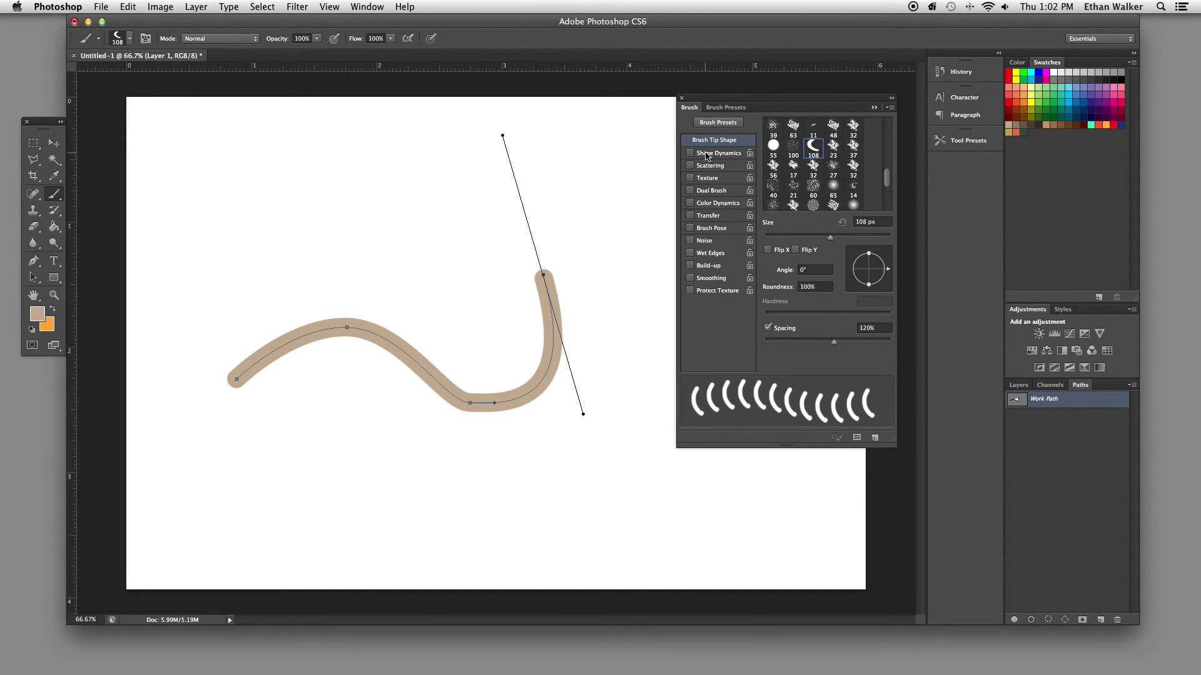
pyautogui.click(713, 154)
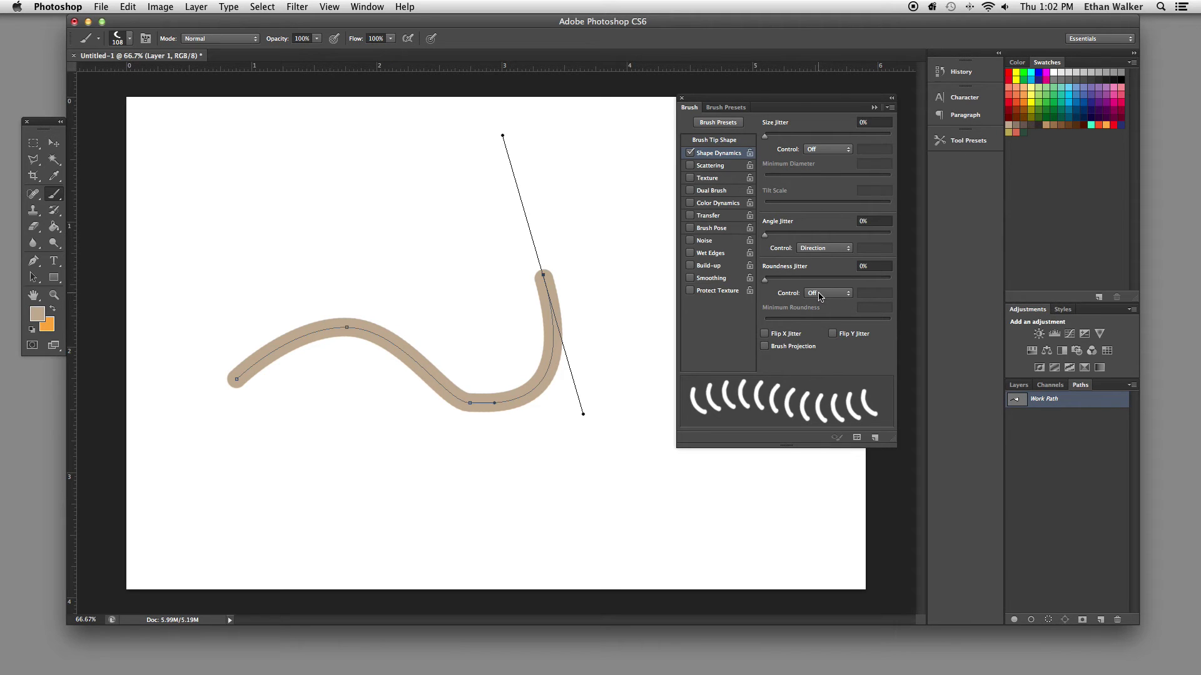
# Step: Slightly reduce the brush size, choose dark greyish brown, and stroke the path with C-shaped thread marks
pyautogui.moveTo(813, 103); pyautogui.dragTo(882, 90)
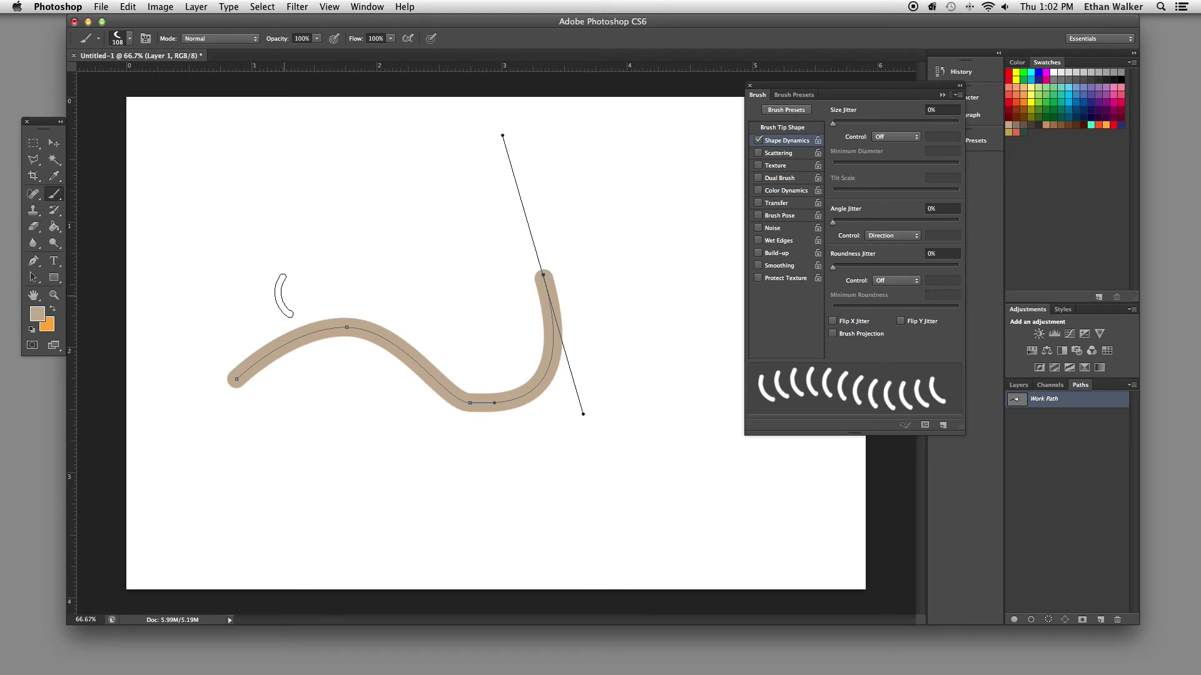
pyautogui.press('[')
pyautogui.press('[')
pyautogui.press('[')
pyautogui.press('[')
pyautogui.press('[')
pyautogui.press('[')
pyautogui.click(1020, 121)
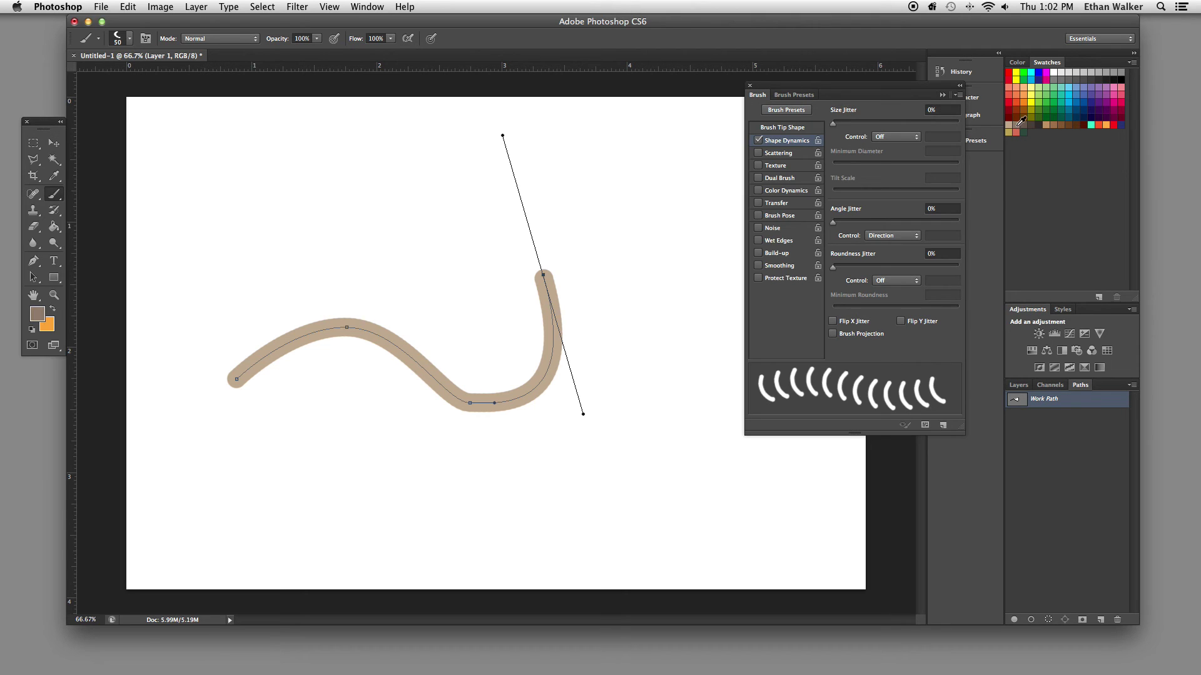
pyautogui.click(1030, 619)
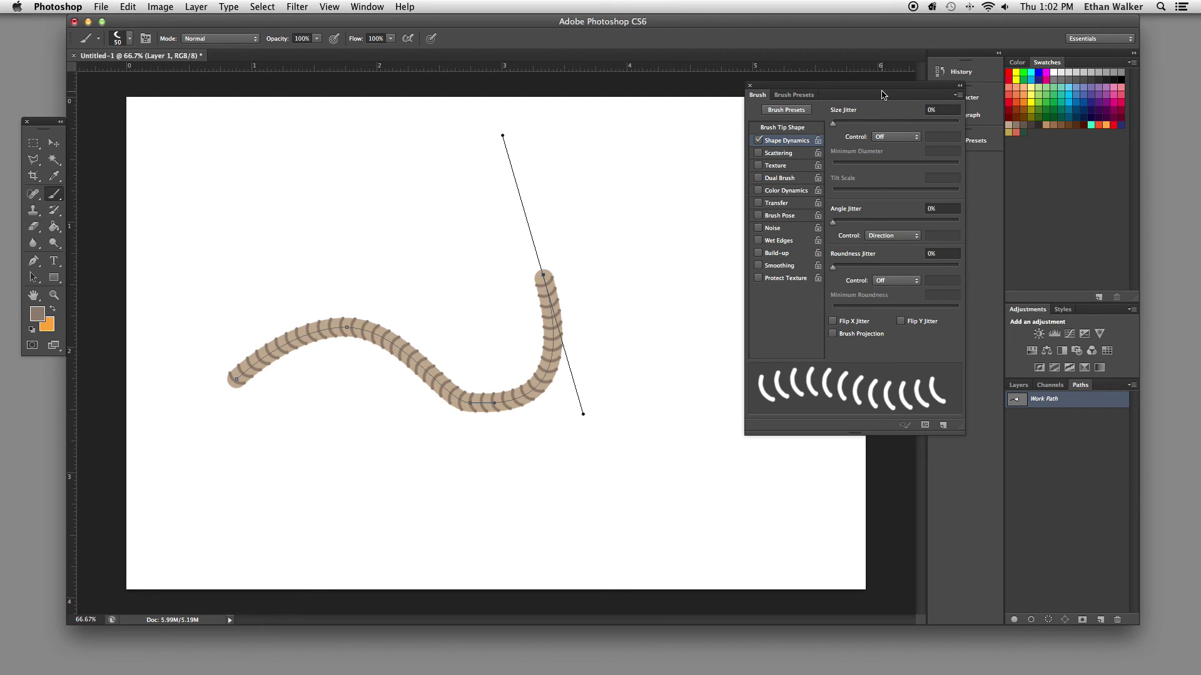
pyautogui.moveTo(885, 95); pyautogui.dragTo(961, 91)
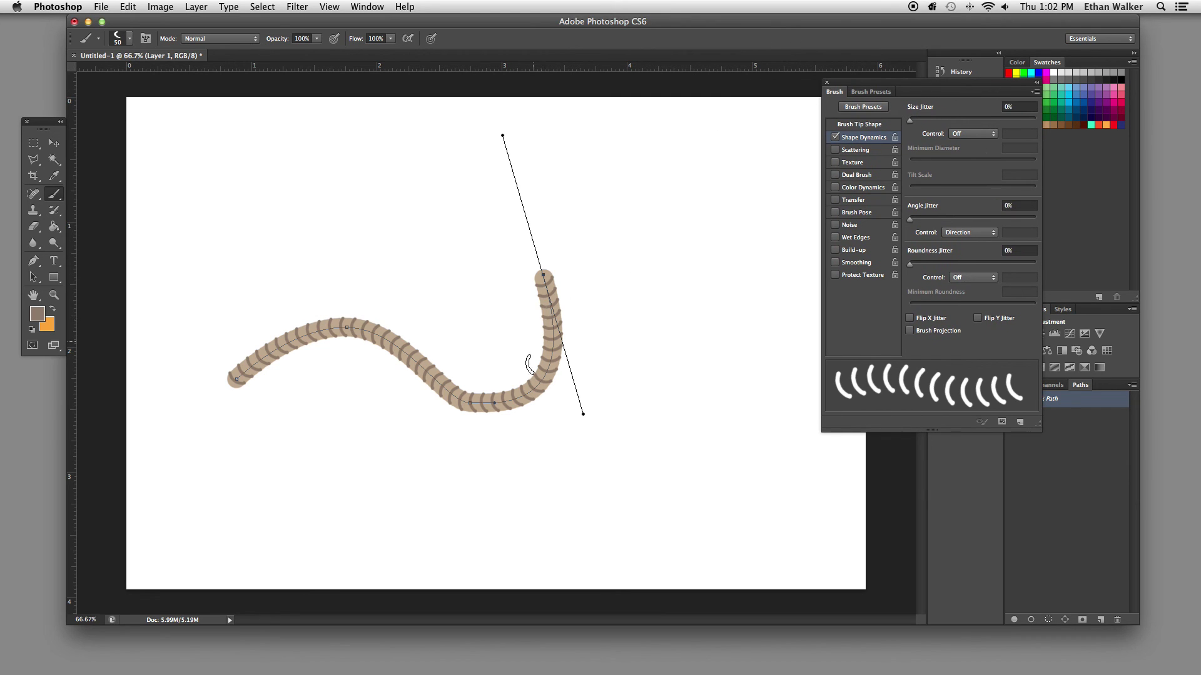